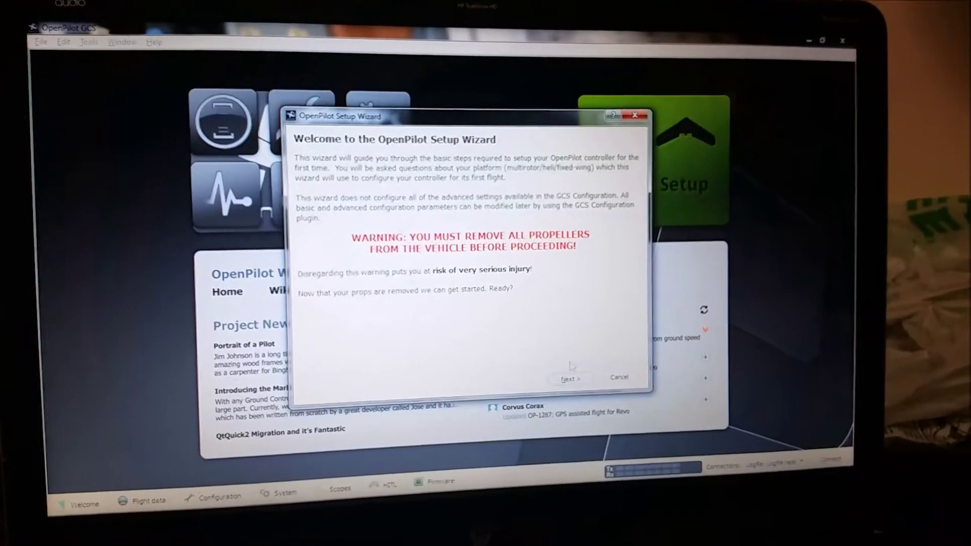
Move past the setup wizard's welcome page to the firmware update page
click(574, 384)
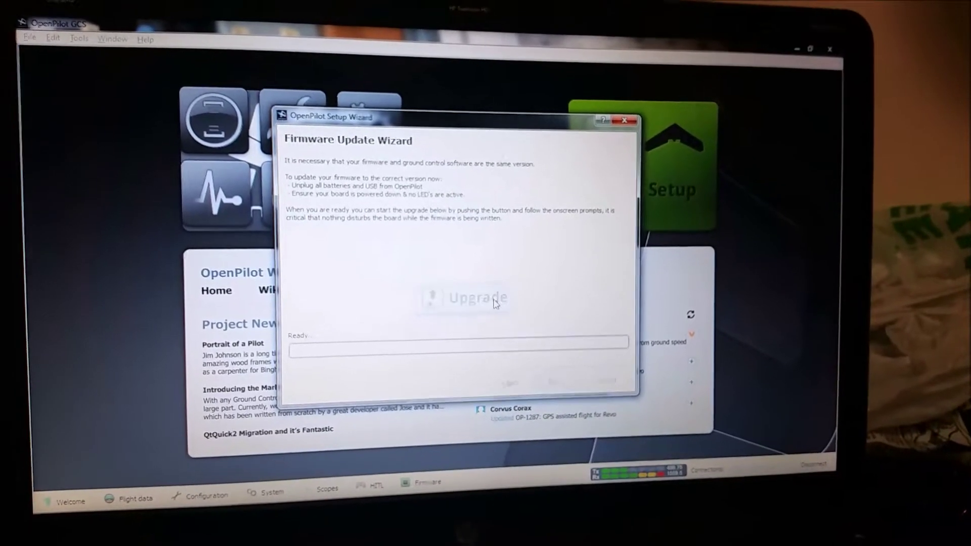
Start the firmware upgrade and acknowledge the prompt to disconnect the board
click(495, 302)
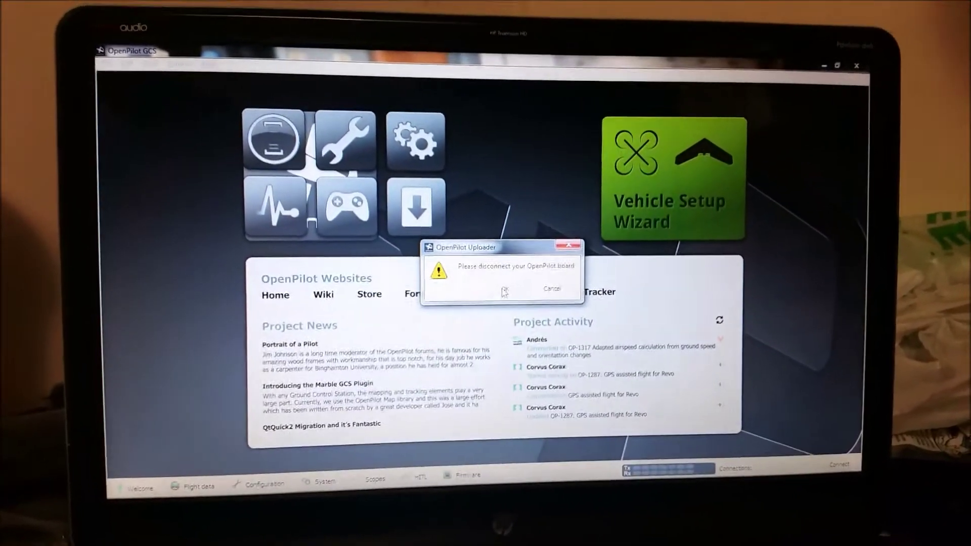
click(507, 288)
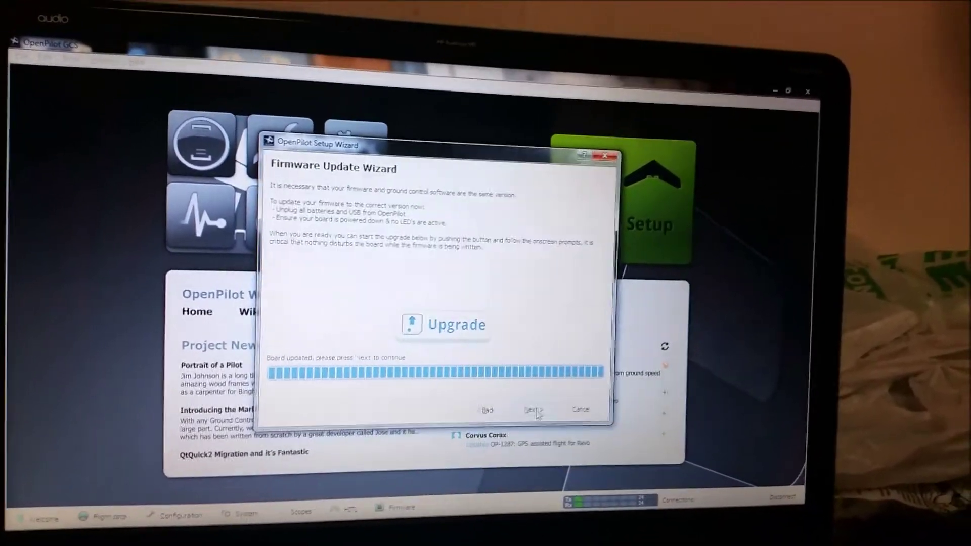
Continue past the firmware update and accept the detected CopterControl 3D board
click(536, 411)
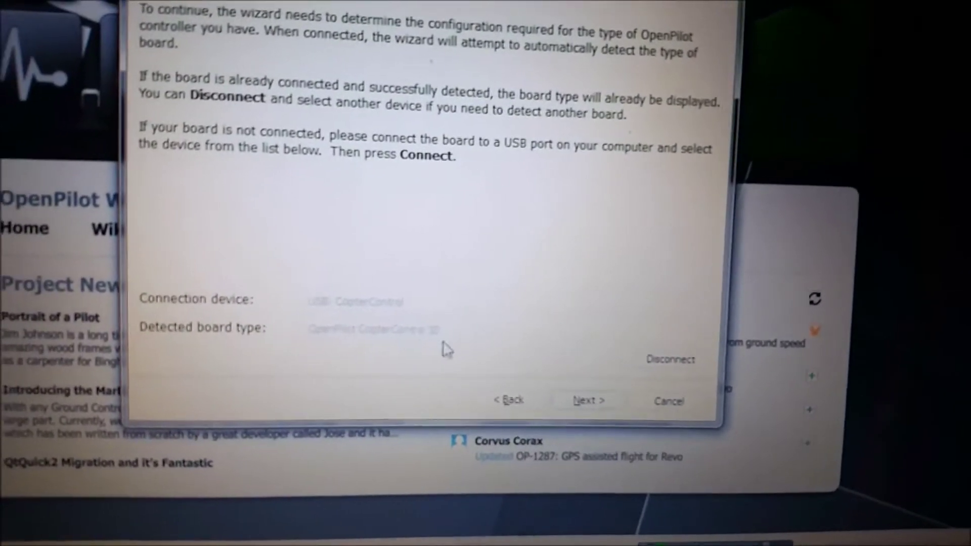
click(591, 406)
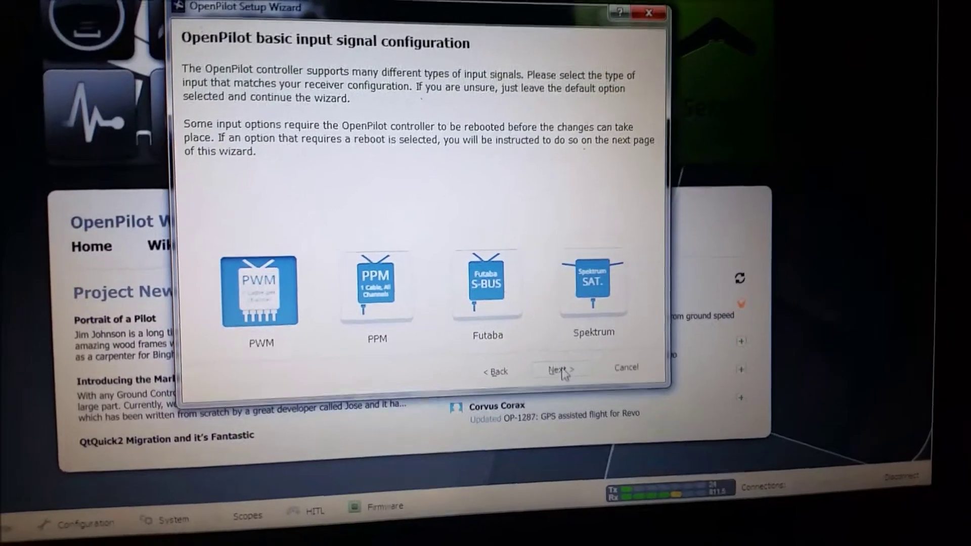
Keep PWM input and choose a Multirotor Quadcopter X with Turbo PWM ESCs
click(563, 359)
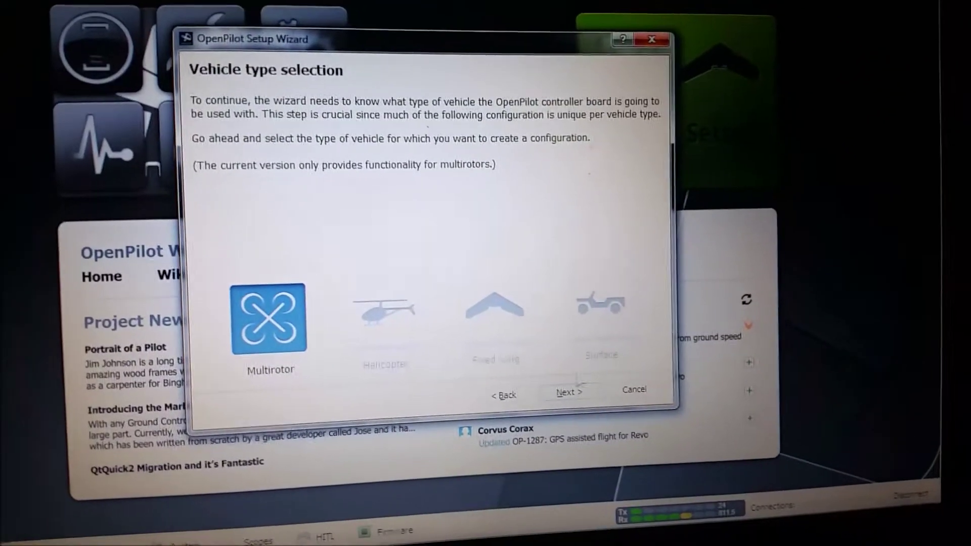
click(589, 385)
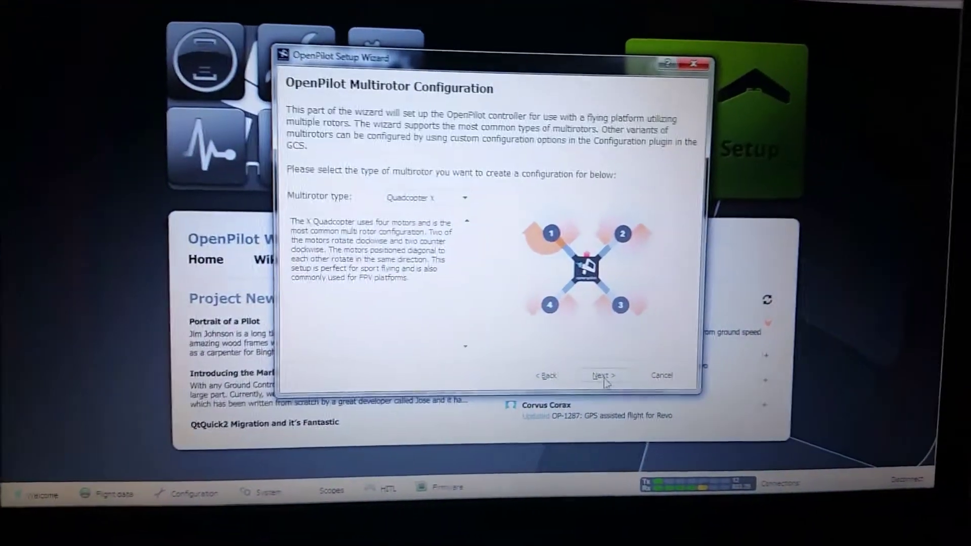
click(599, 387)
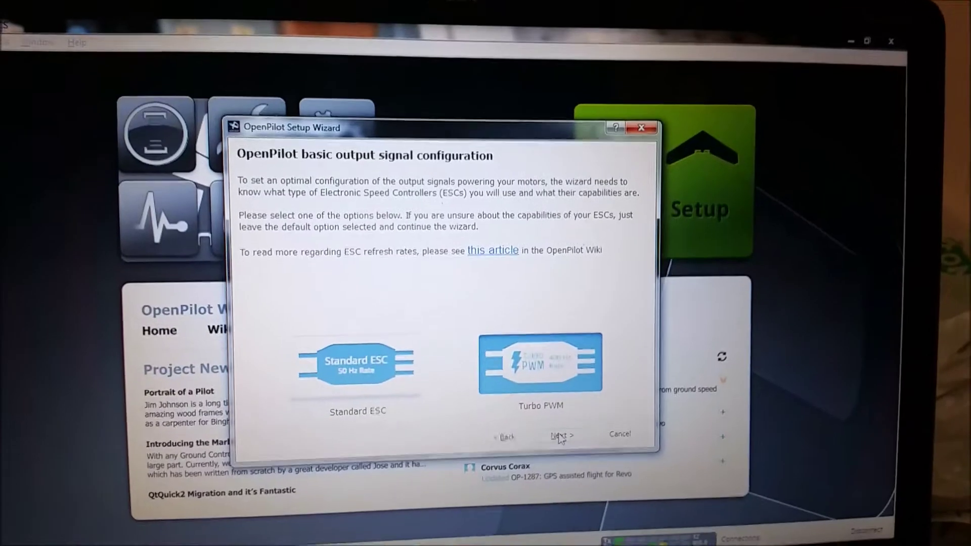
click(558, 423)
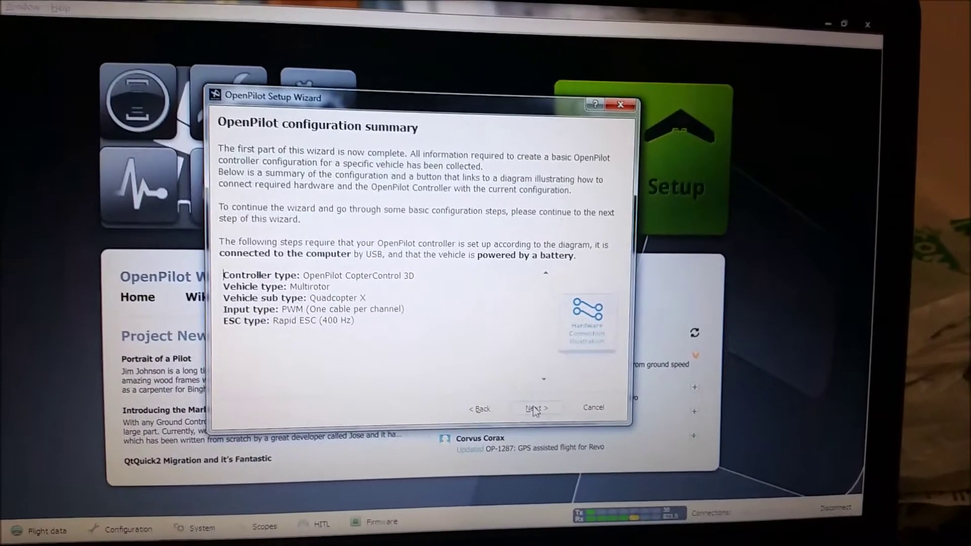
Pass the summary, run the level sensor calculation, and continue to output calibration
click(548, 414)
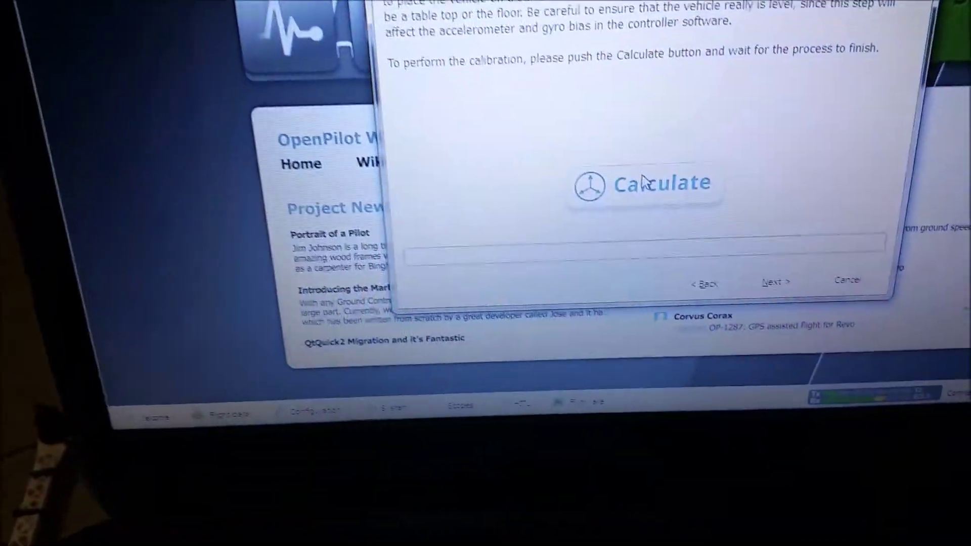
click(615, 200)
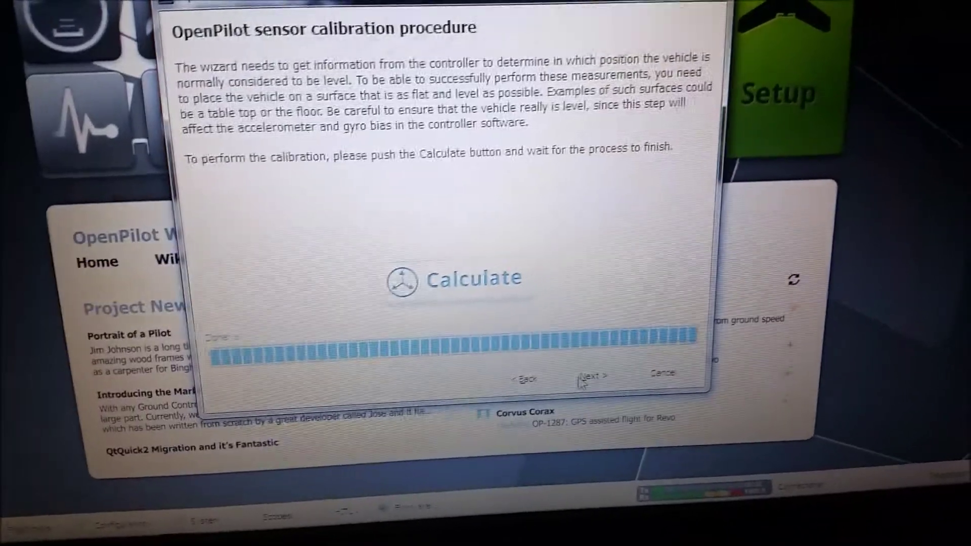
click(590, 377)
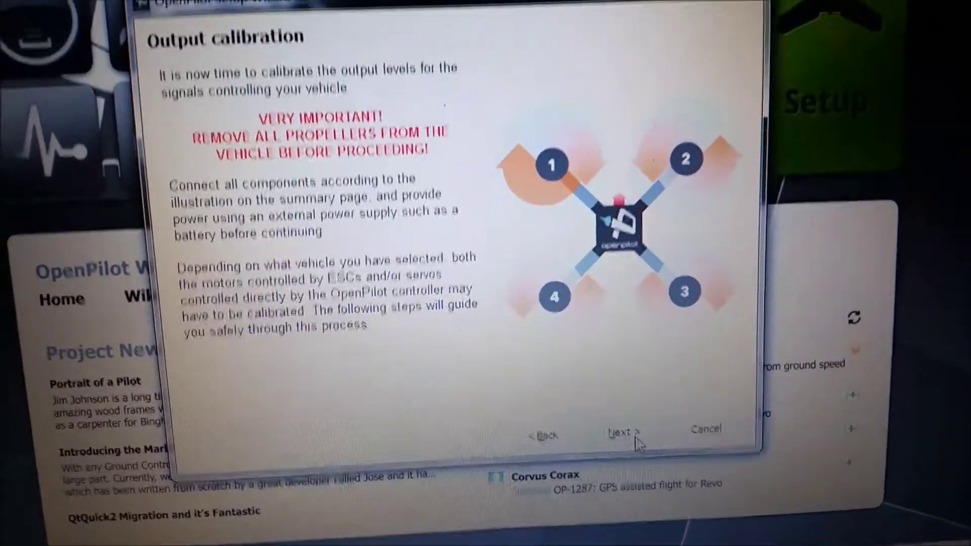
Start the output calibration from its propeller-removal introduction page
click(636, 434)
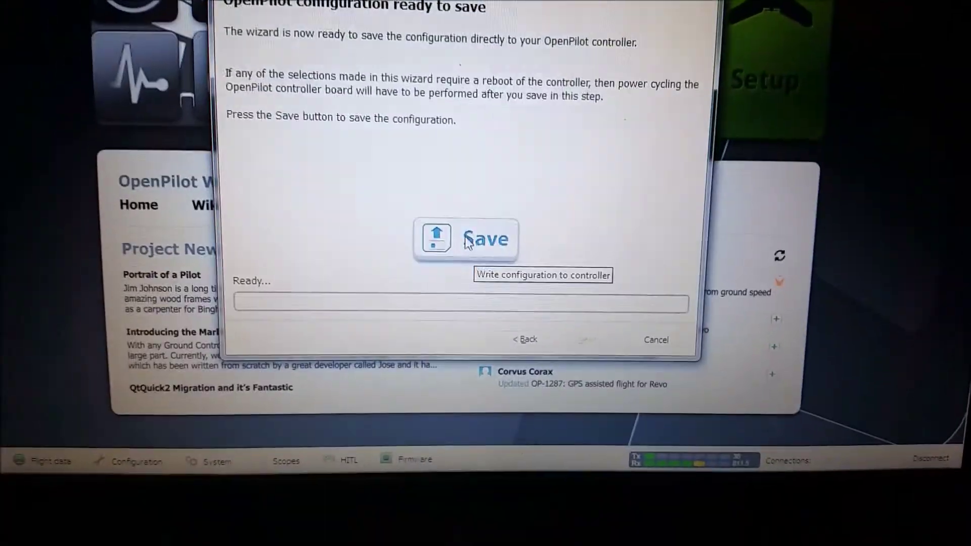
Save the wizard configuration to the CopterControl 3D controller
click(461, 235)
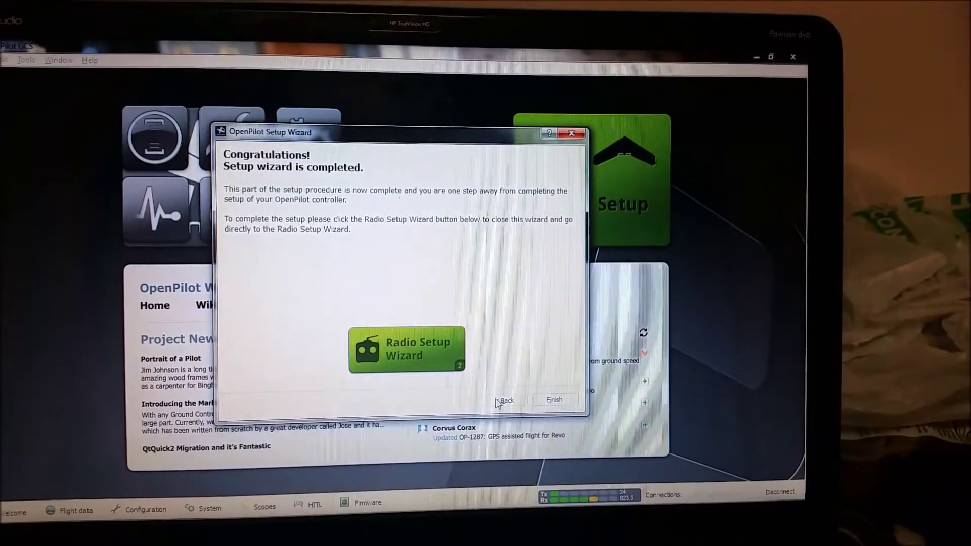
Finish the vehicle setup wizard and acknowledge the Always Disarmed safety notice
click(499, 402)
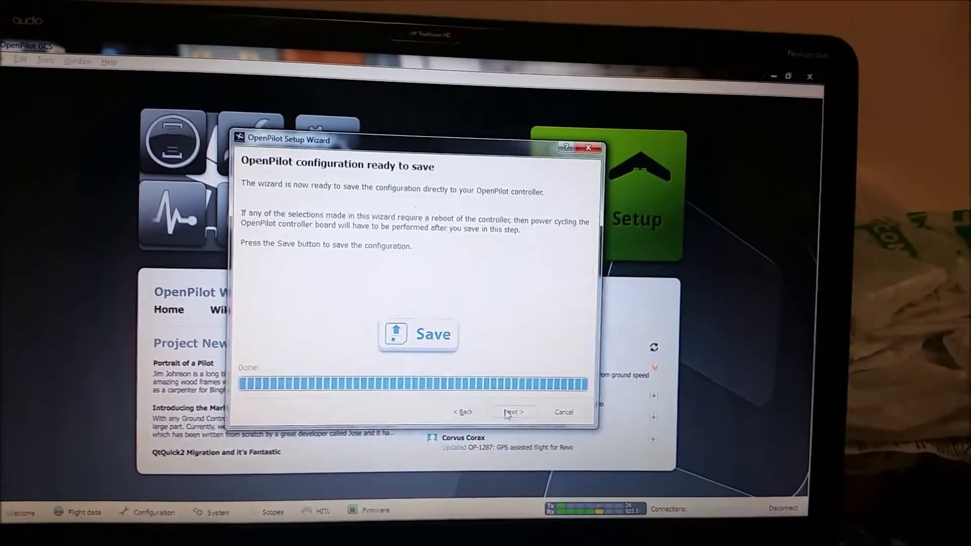
click(508, 414)
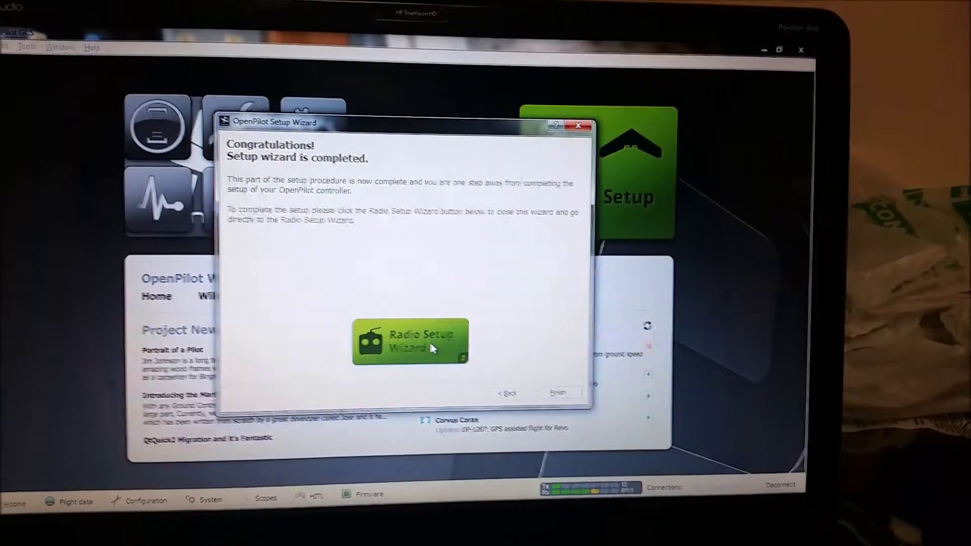
click(433, 348)
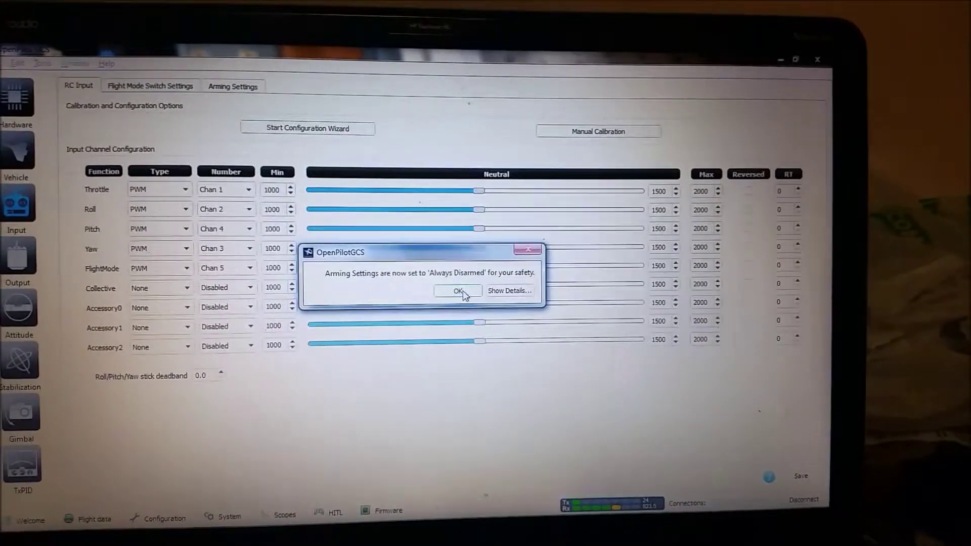
click(461, 292)
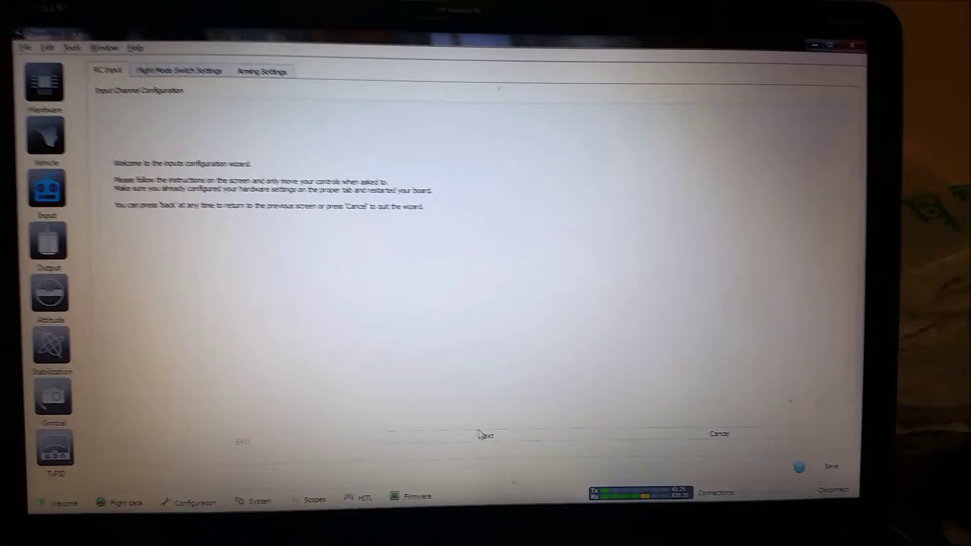
Start radio input calibration with Acro transmitter type and Mode 2 sticks
click(482, 429)
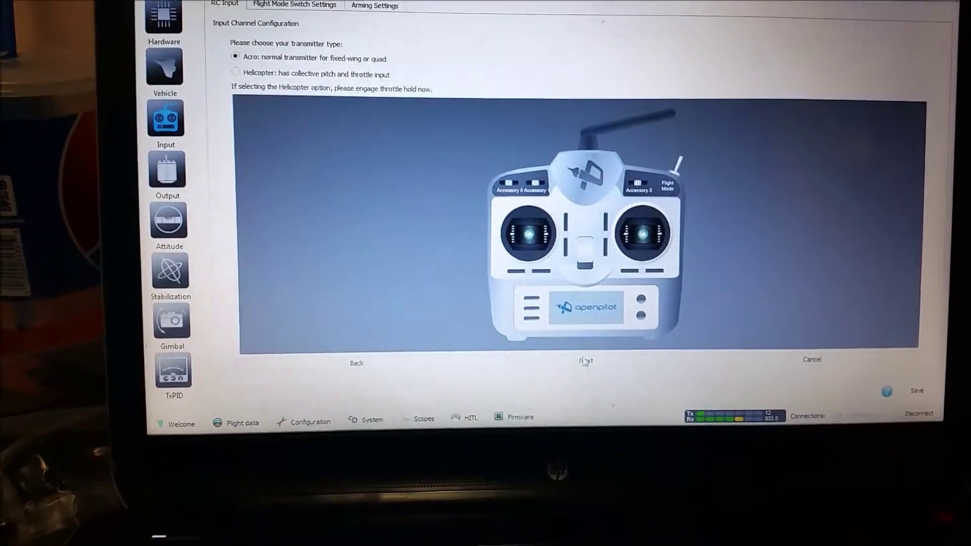
click(587, 365)
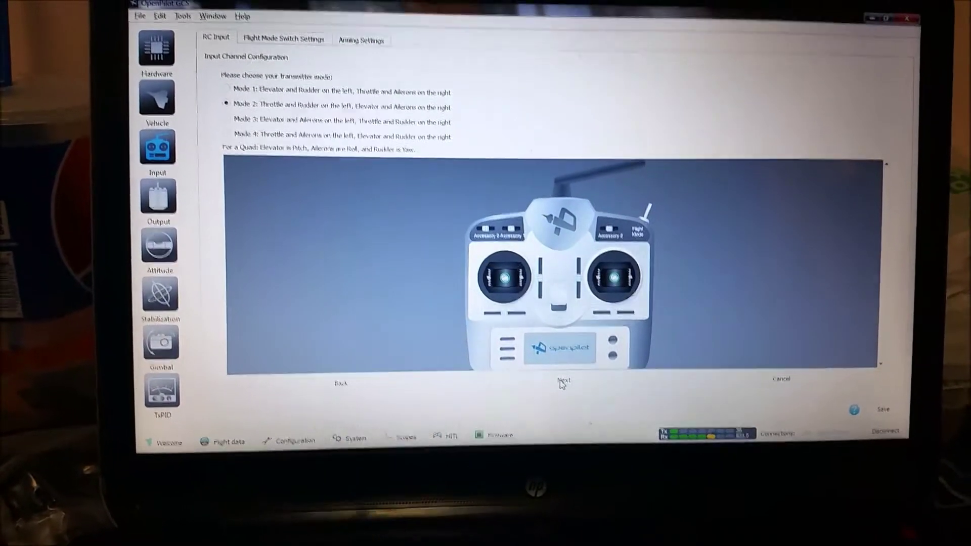
click(570, 378)
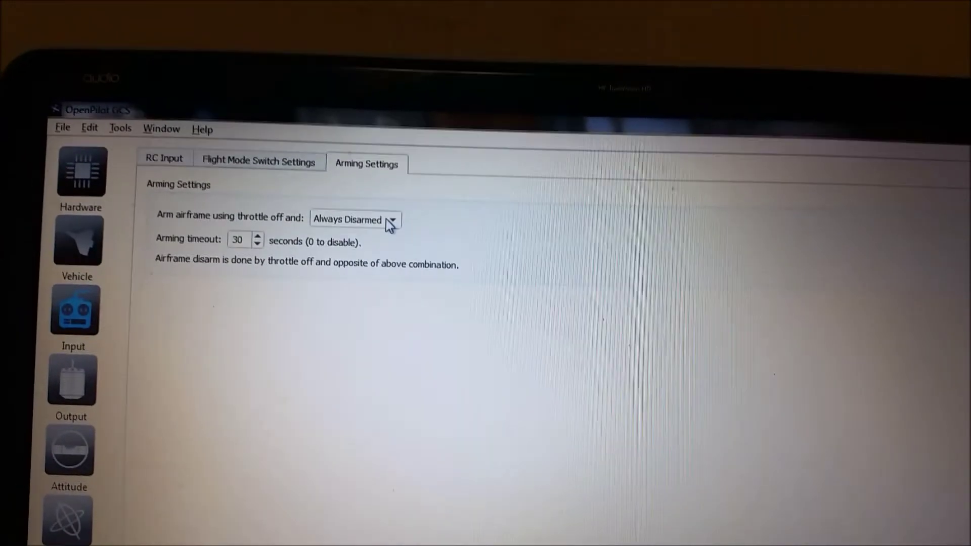
Set the arming combination to throttle off plus Roll Left
click(394, 213)
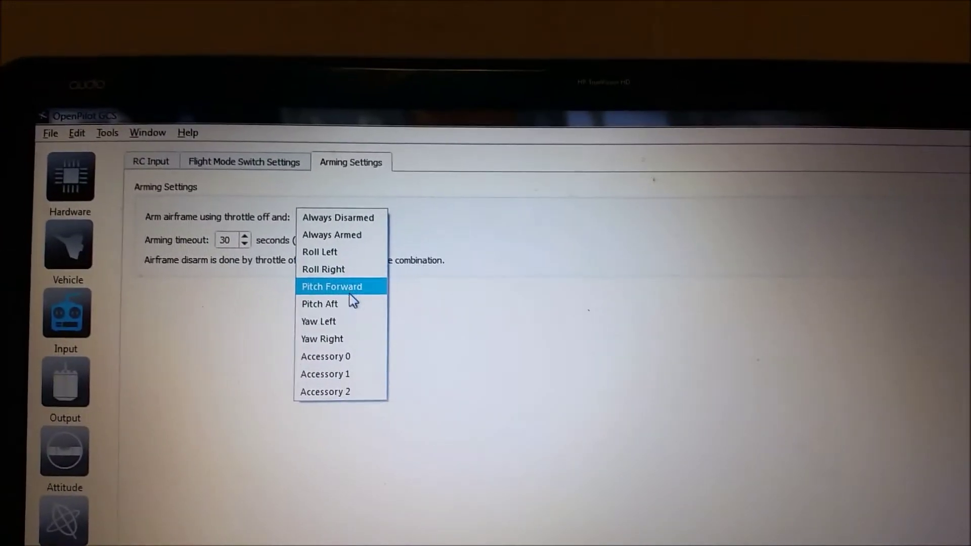
click(334, 254)
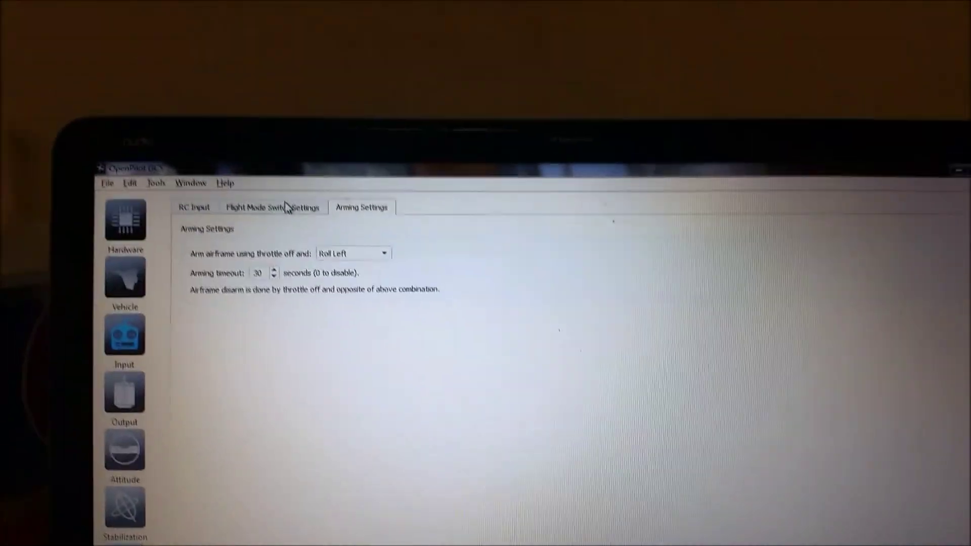
Show the Flight Mode Switch Settings with Stabilized1–3 on positions 1–3
click(287, 207)
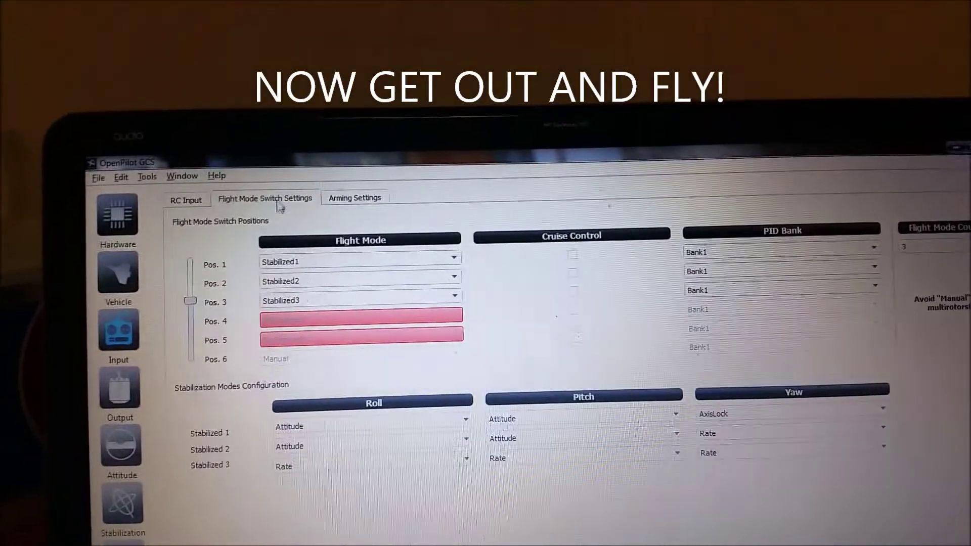